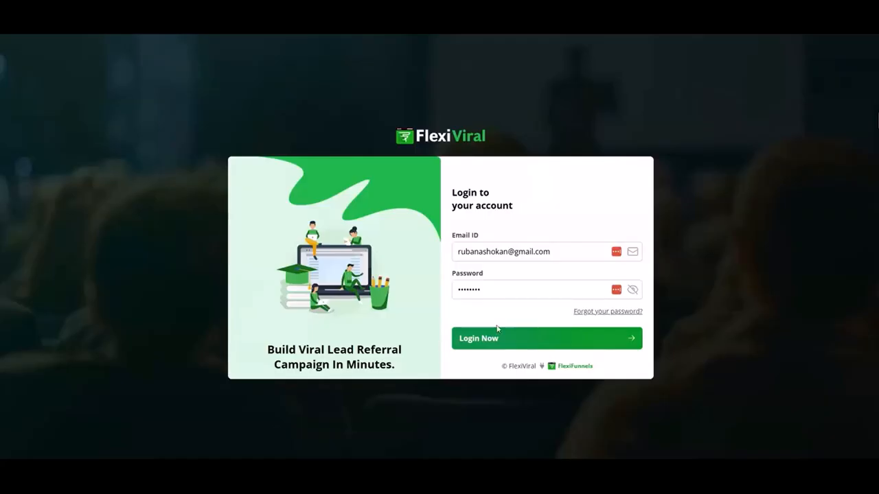
Log in to the account and start a new contest from My Contest, pasting the contest name "Refer & Win – Fit4Less Viral Challenge"
left_click(534, 338)
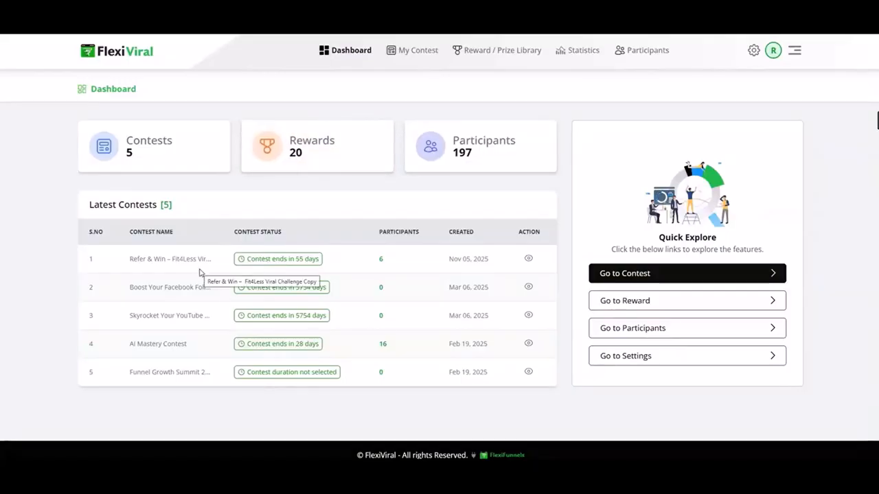
left_click(415, 52)
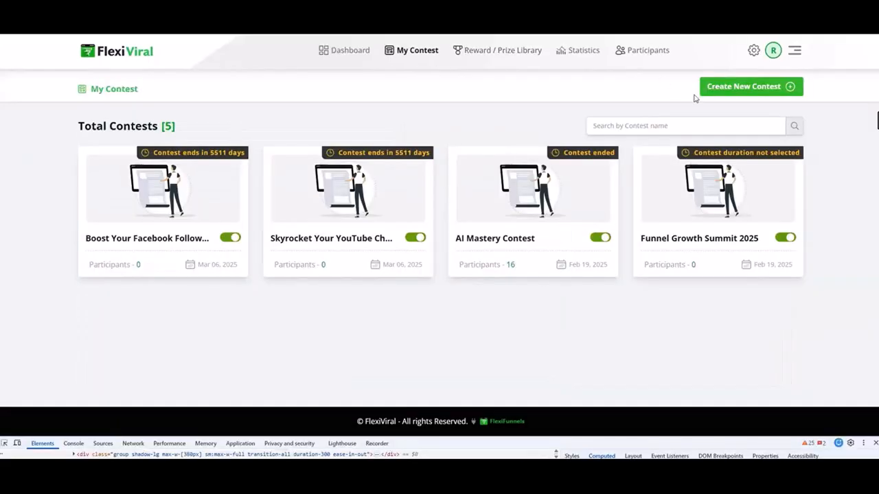
left_click(732, 86)
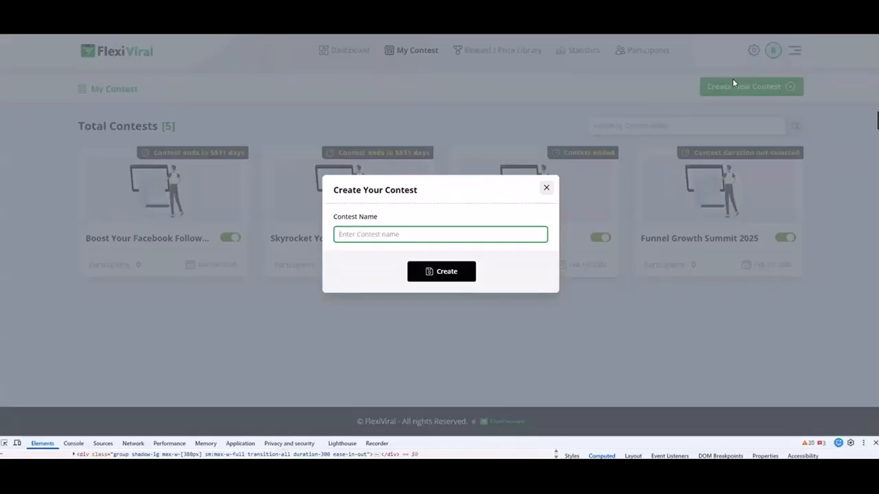
type("Refer & Win –  Fit4Less Viral Challenge")
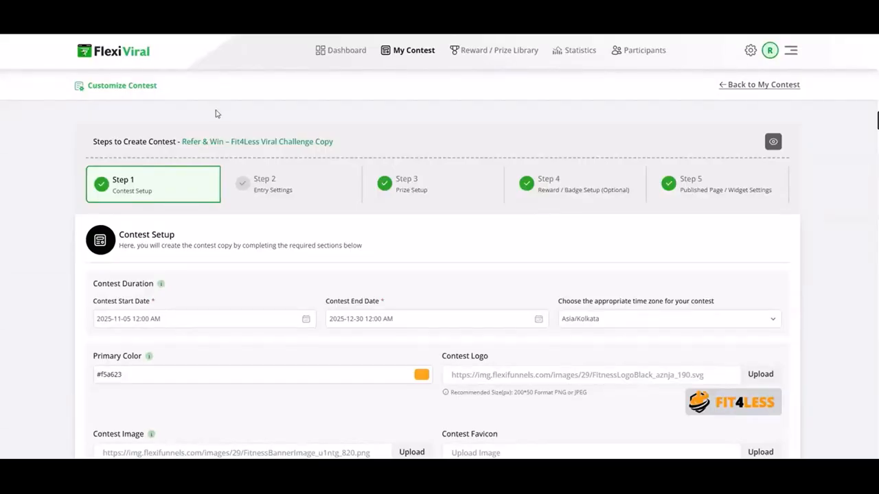
Review the contest's duration, branding, headline, description and signup page CTA, save the Contest Setup and continue to Entry Settings
scroll(255, 259, "down", 3)
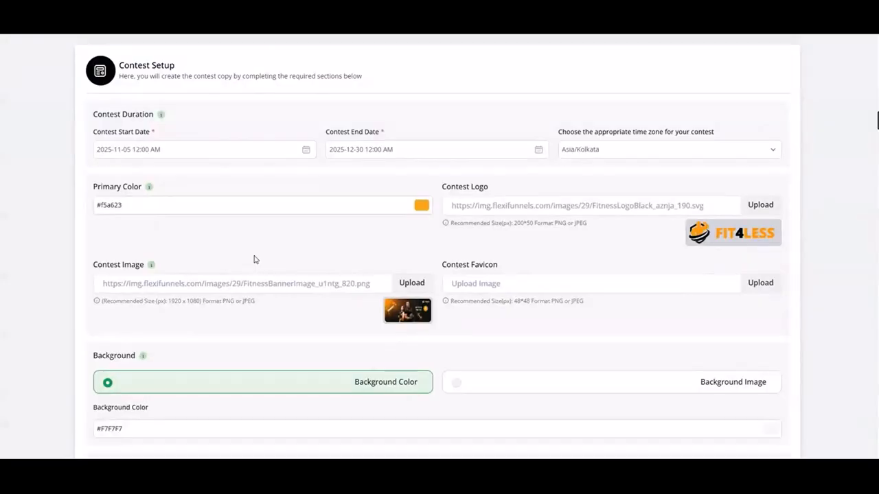
mouse_move(712, 234)
mouse_move(426, 321)
scroll(426, 319, "down", 10)
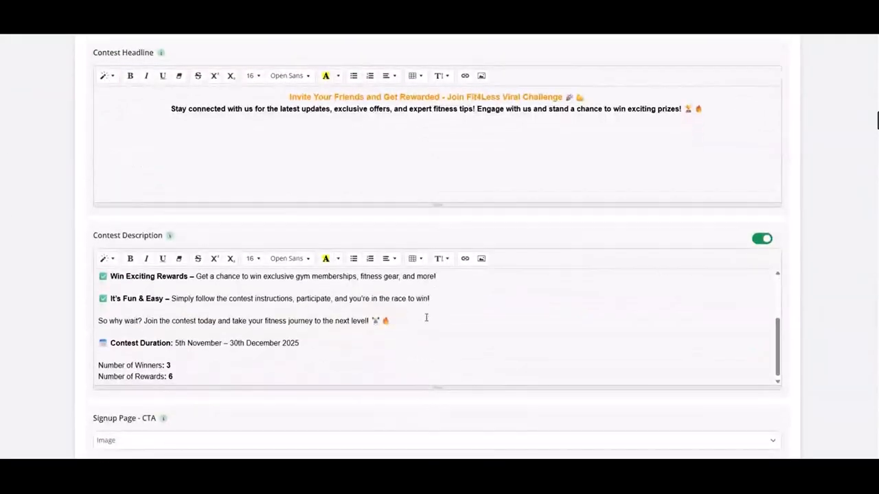
scroll(425, 318, "up", 6)
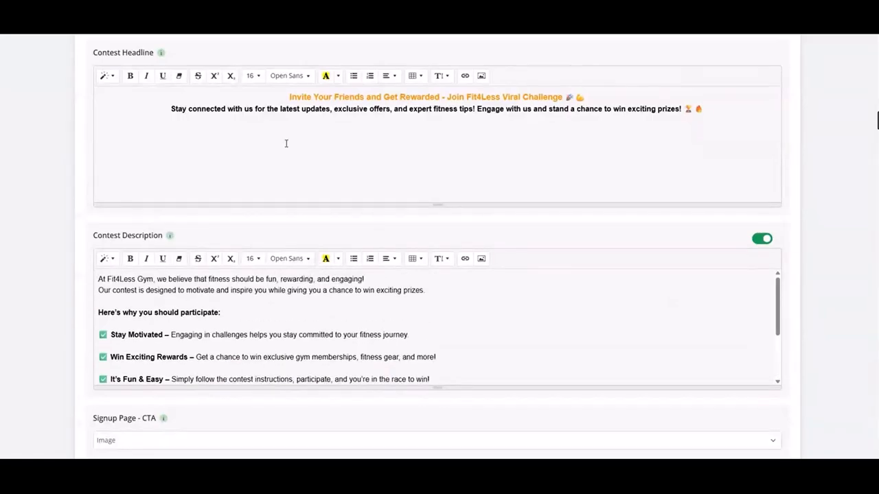
scroll(287, 144, "up", 1)
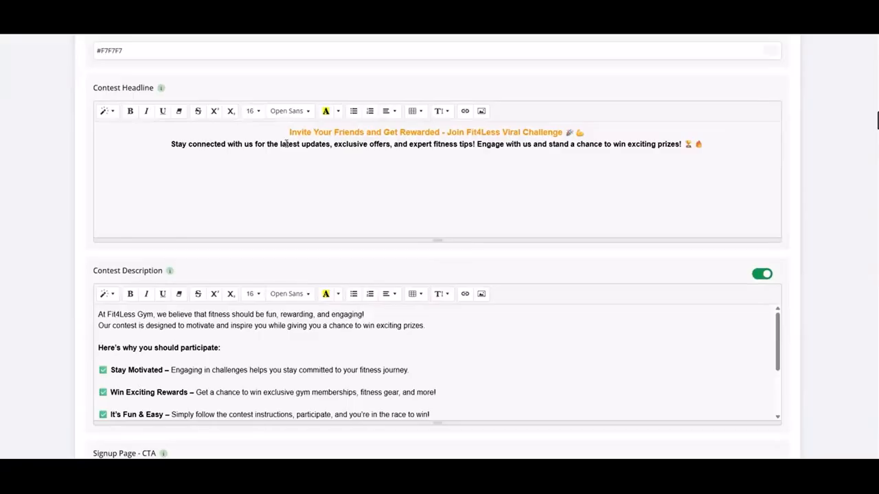
scroll(376, 137, "down", 5)
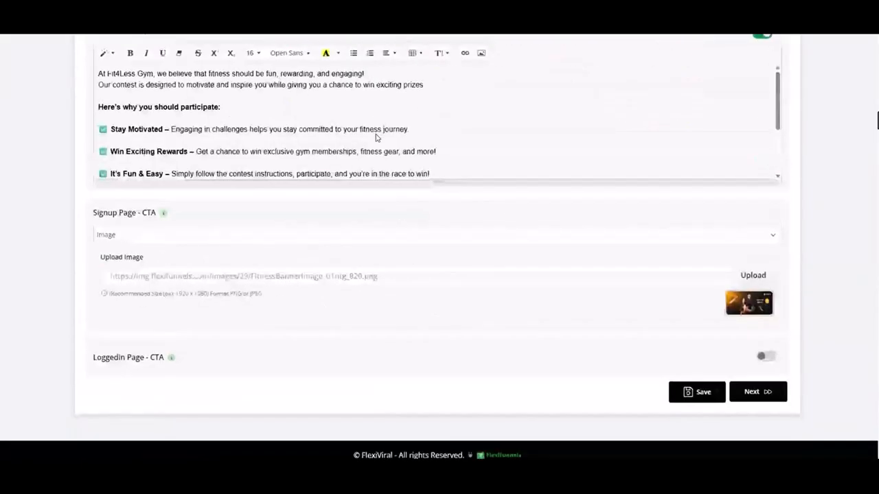
left_click(688, 397)
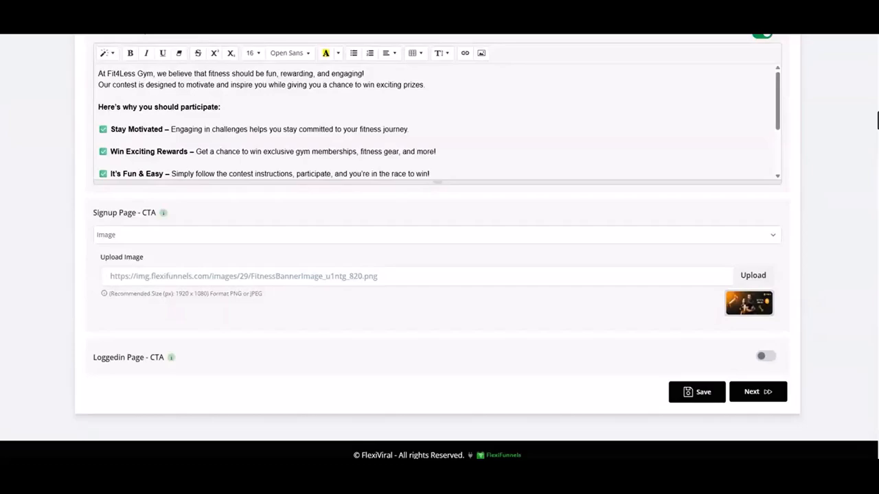
left_click(757, 392)
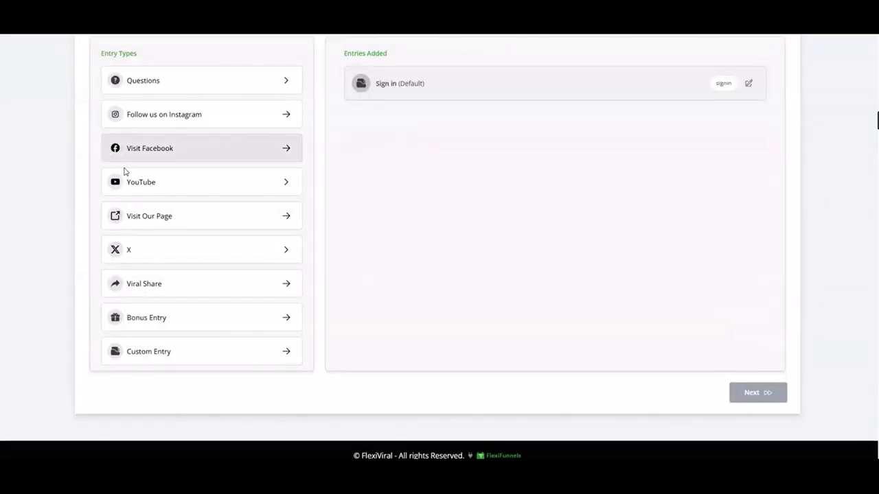
Add a Viral Share entry with an entry worth of 50, keeping the default title and texts
left_click(162, 286)
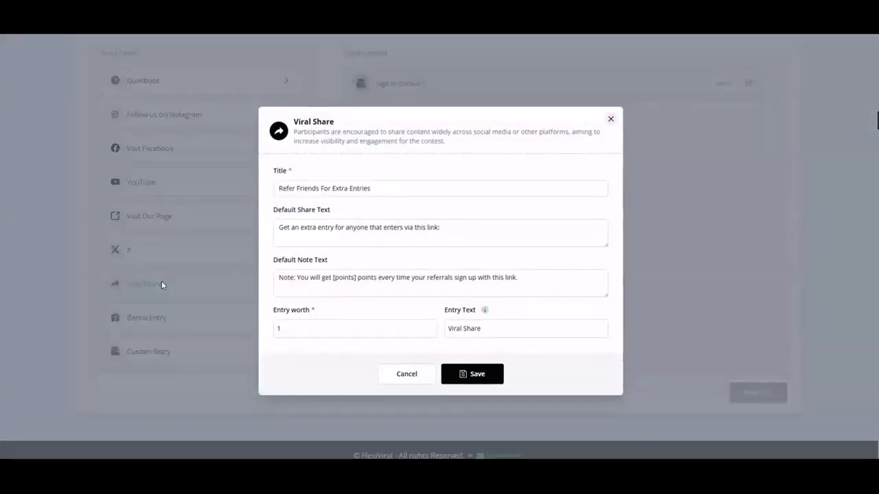
left_click(314, 333)
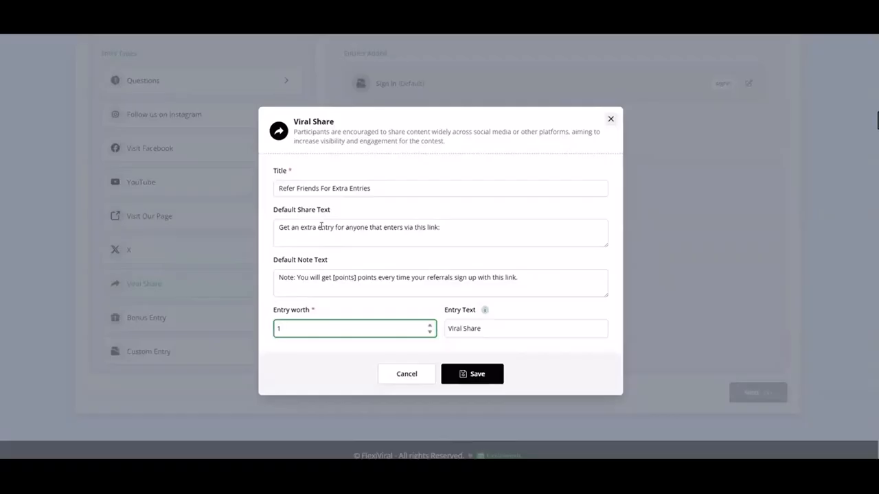
left_click(347, 356)
left_click(300, 320)
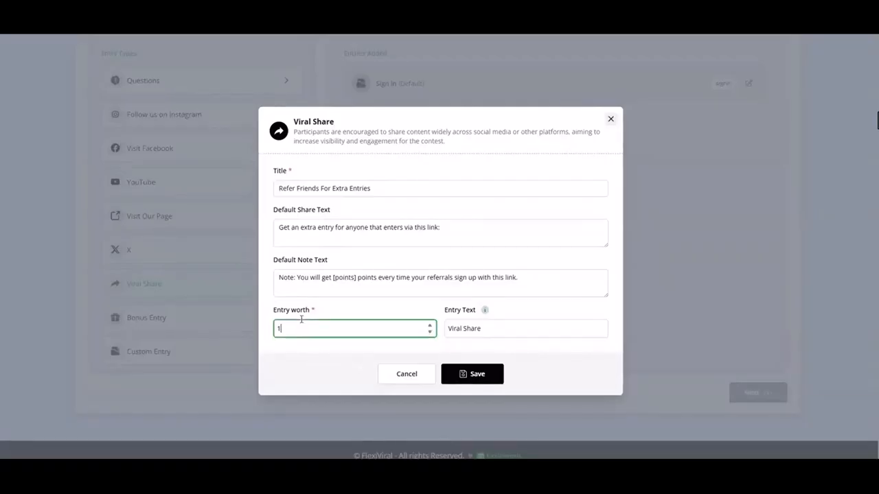
key("BackSpace")
type("50")
left_click(474, 383)
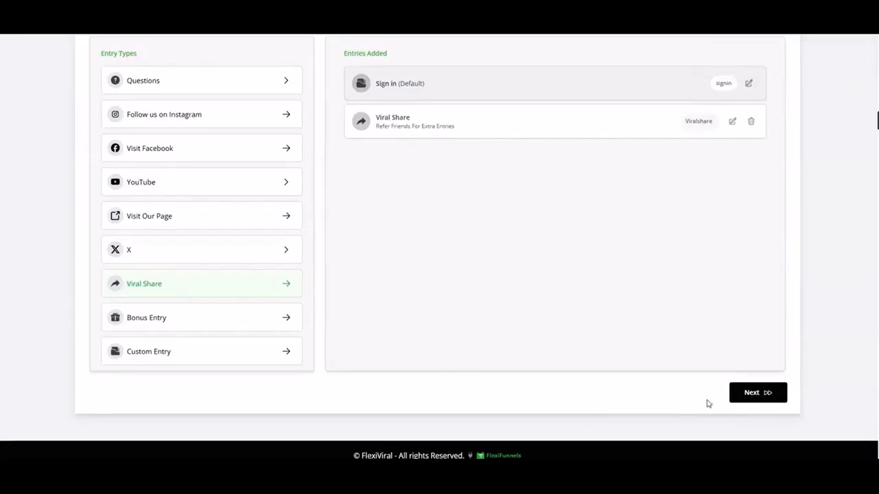
Continue to Prize Setup and examine the minimum points and issued prize options in the prize list
left_click(758, 393)
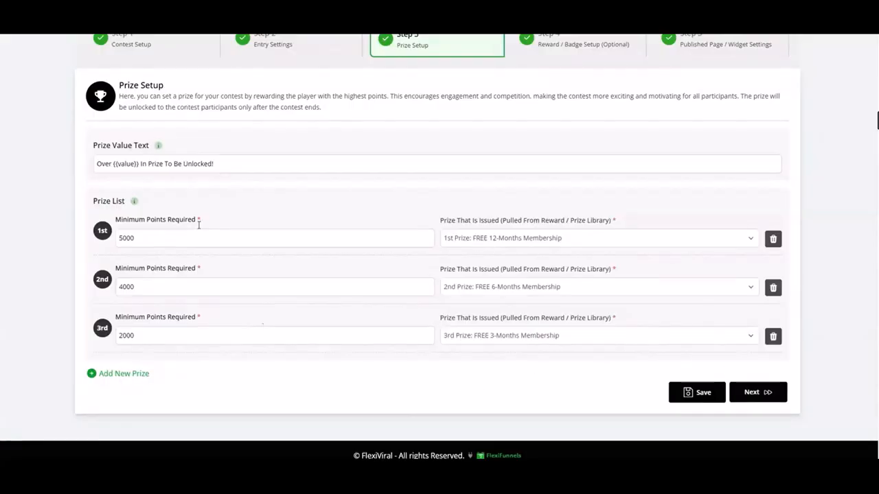
left_click(146, 235)
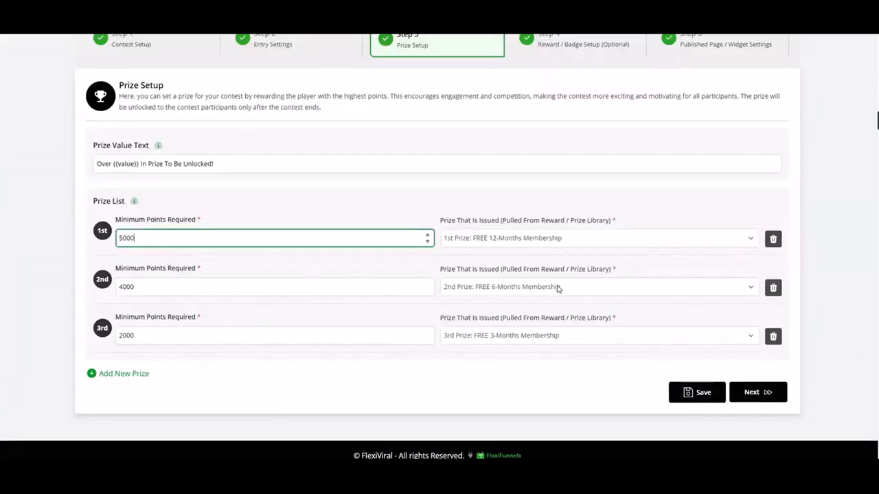
left_click(660, 237)
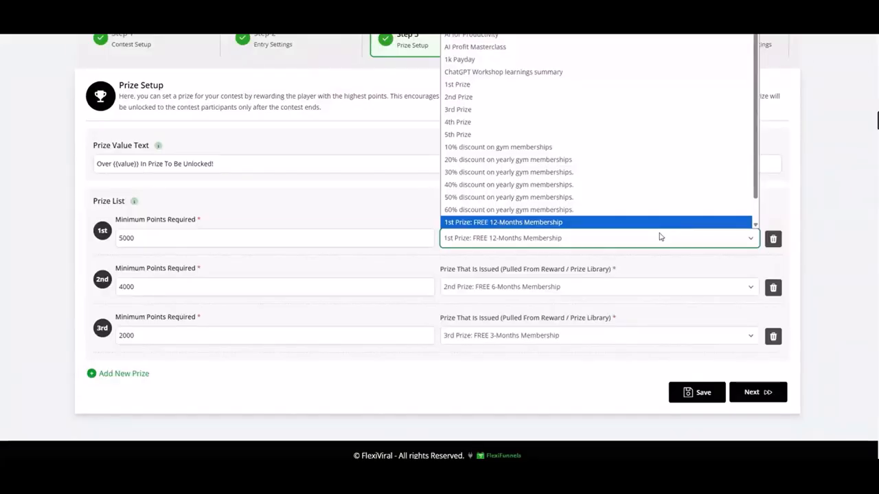
left_click(416, 361)
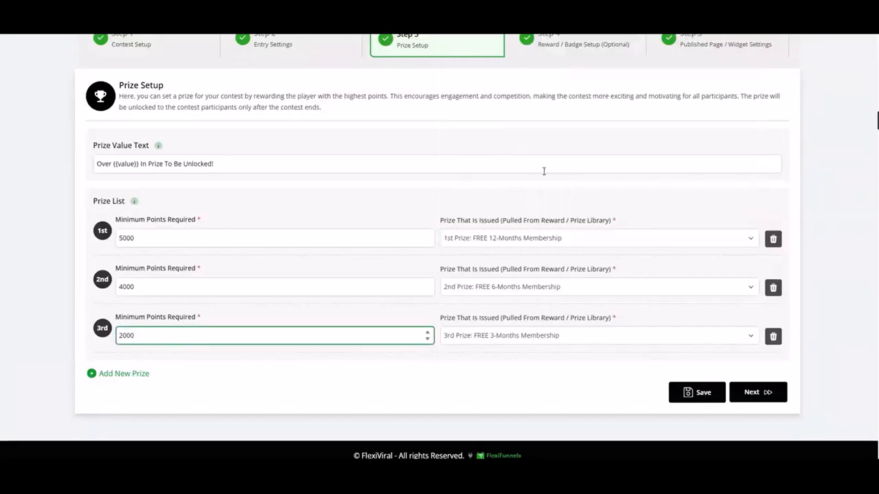
scroll(543, 171, "up", 3)
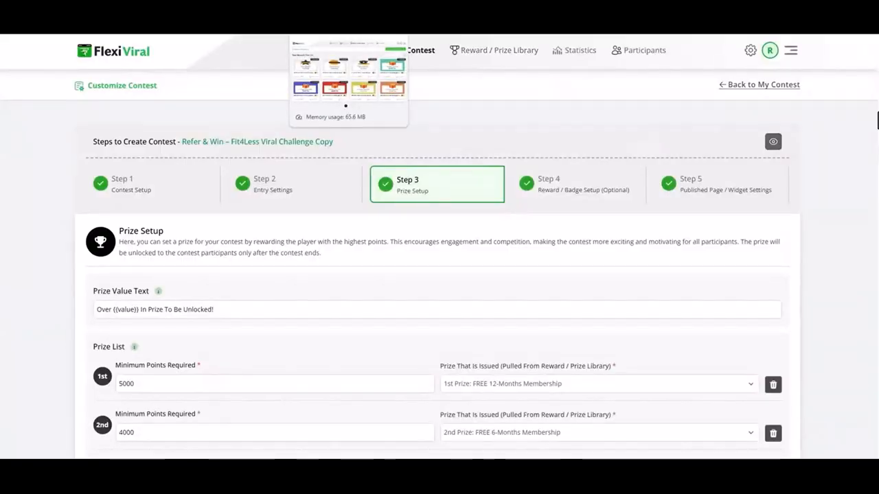
Switch to the Reward / Prize Library, view the types available for a new reward, and close the chooser without selecting one
left_click(330, 7)
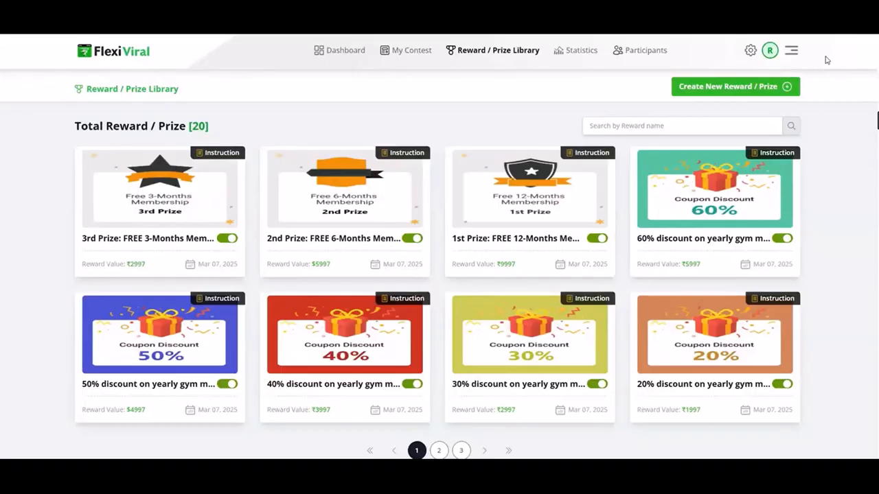
left_click(743, 93)
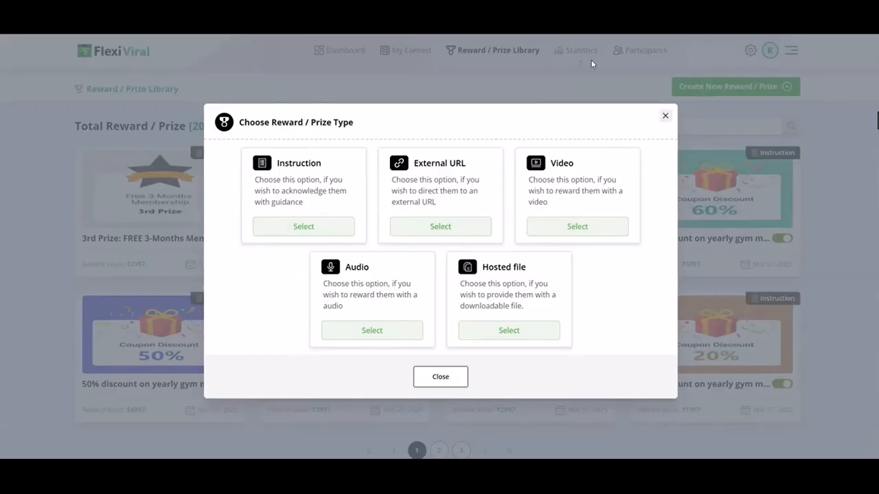
left_click(664, 117)
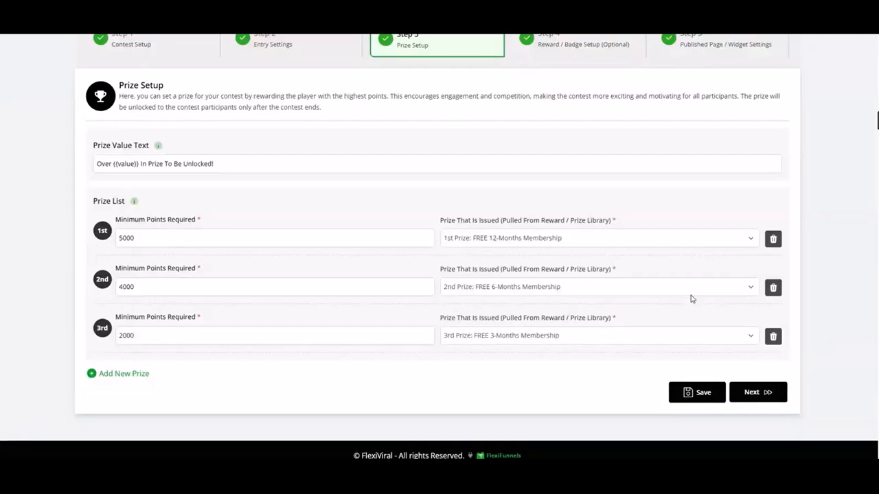
Save the Prize Setup and continue to Reward / Badge Setup
left_click(702, 393)
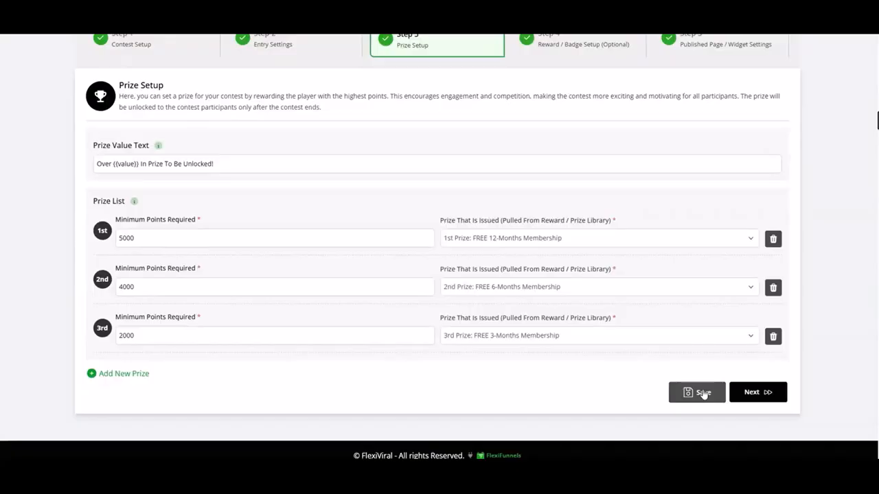
left_click(762, 394)
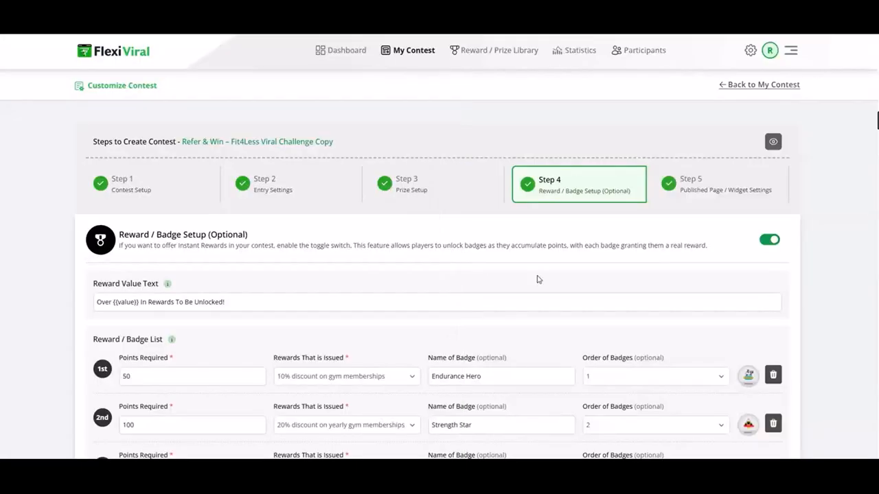
Examine the reward and badge list: points required, issued rewards, badge names, badge order and badge images
left_click(188, 378)
scroll(189, 379, "down", 2)
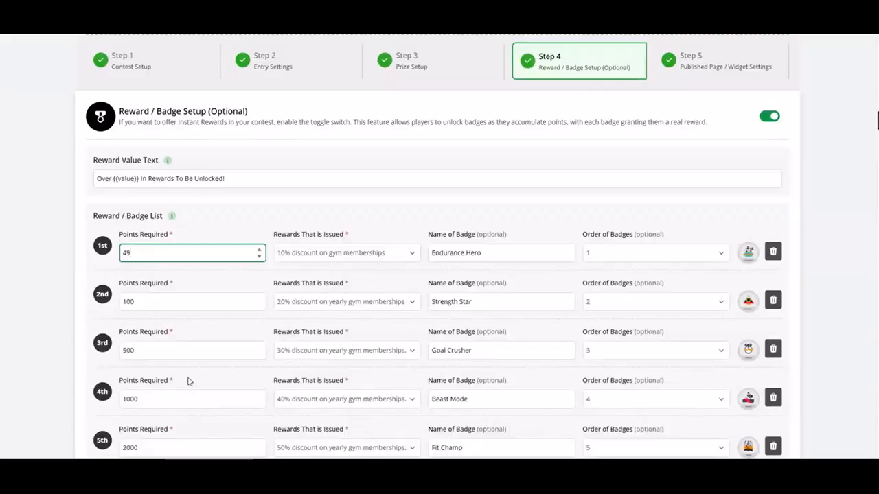
left_click(473, 330)
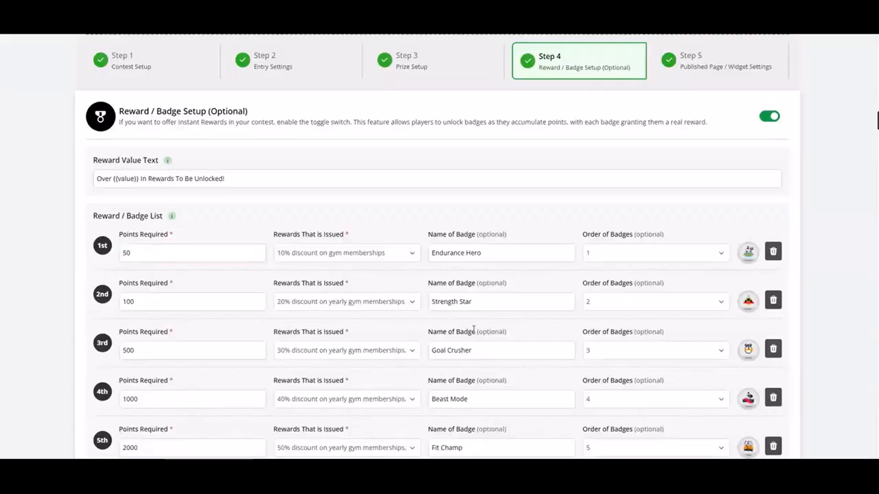
left_click(412, 253)
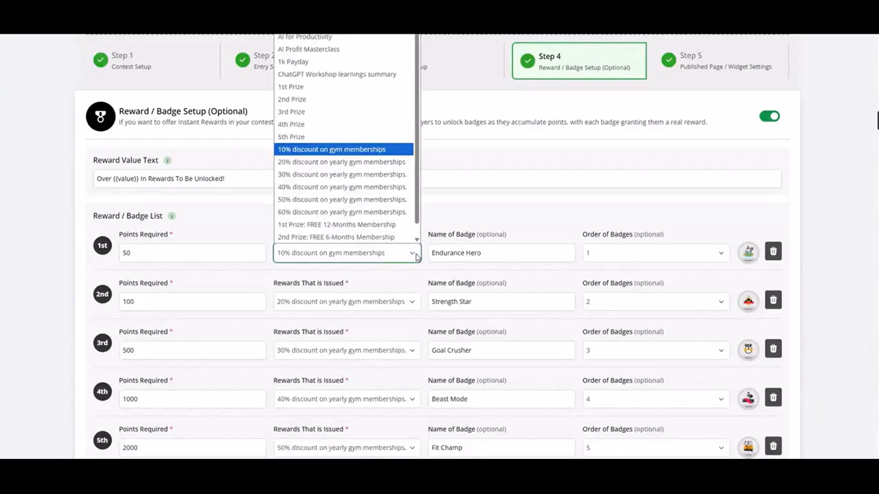
left_click(495, 223)
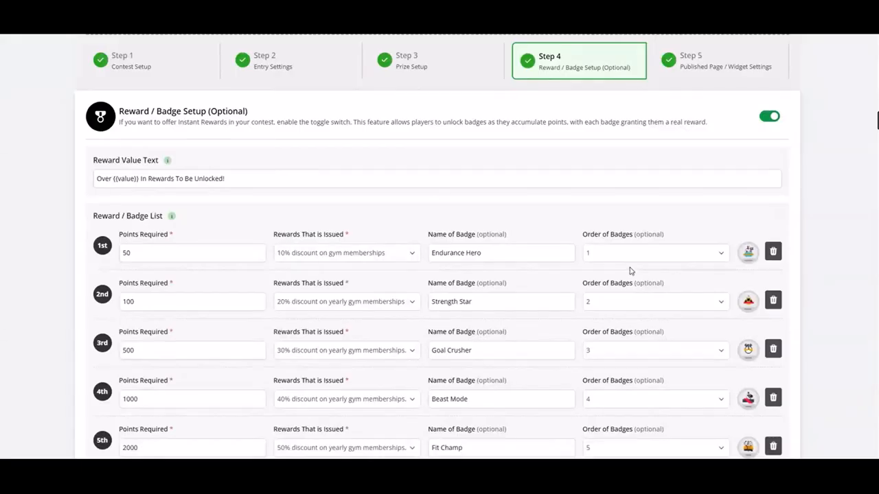
left_click(520, 253)
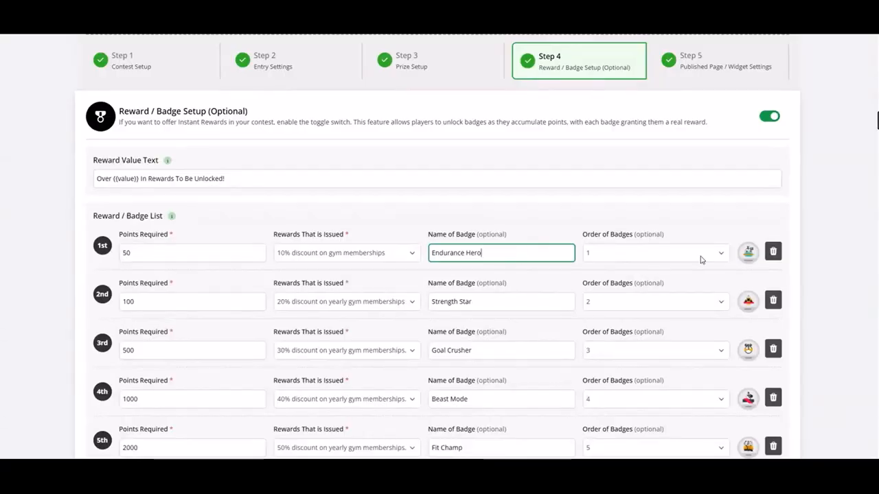
mouse_move(748, 255)
left_click(580, 254)
scroll(580, 254, "down", 2)
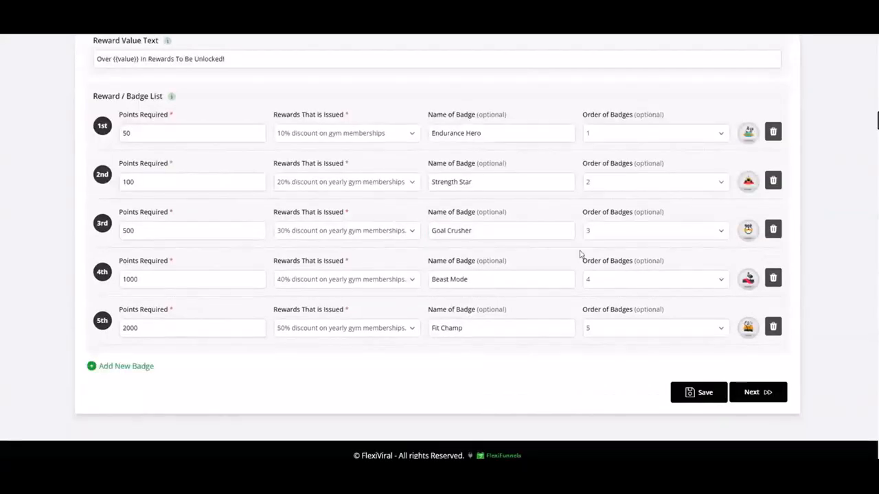
Continue to Published Page / Widget Settings and review the contest direct URL, widget options and embed code
left_click(753, 394)
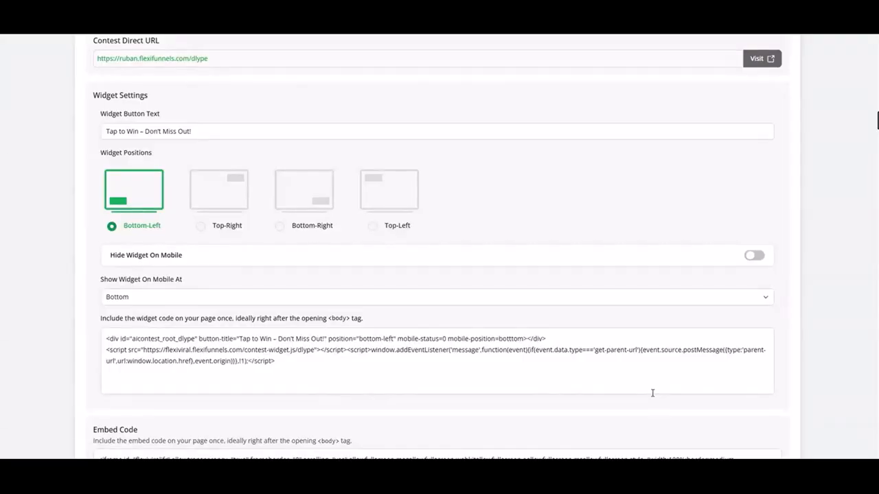
scroll(653, 393, "up", 1)
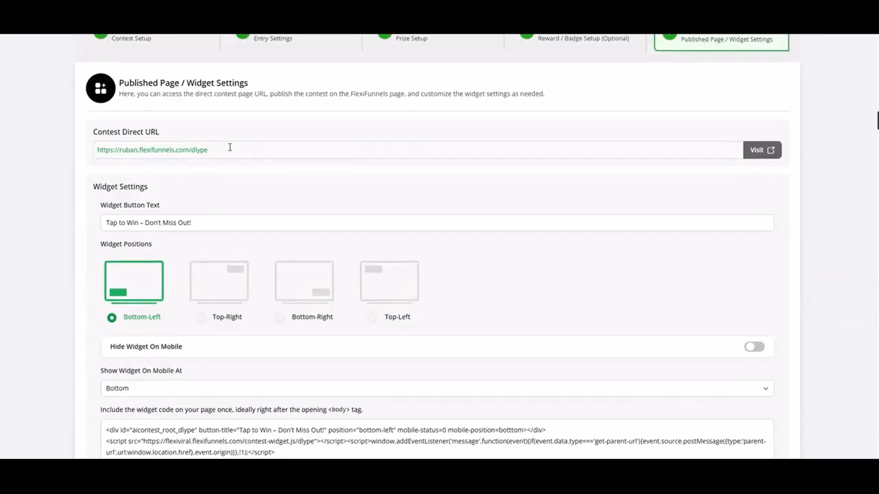
scroll(177, 314, "down", 1)
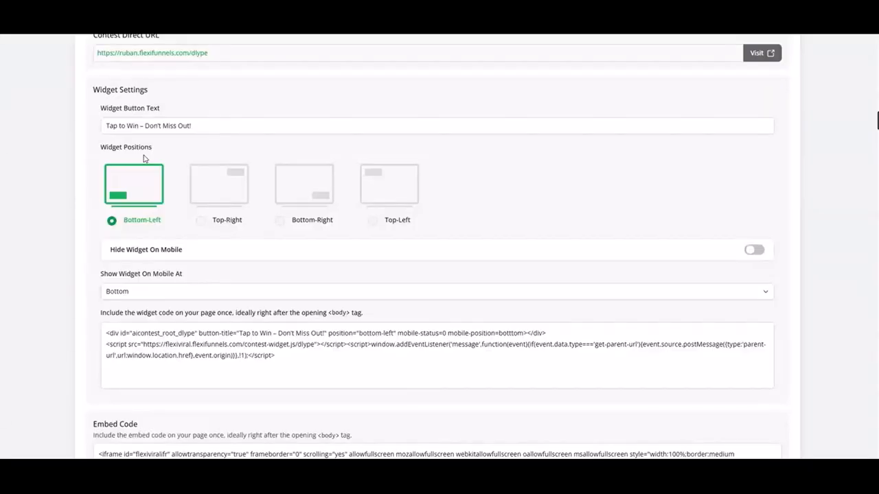
scroll(144, 159, "up", 1)
scroll(141, 265, "up", 3)
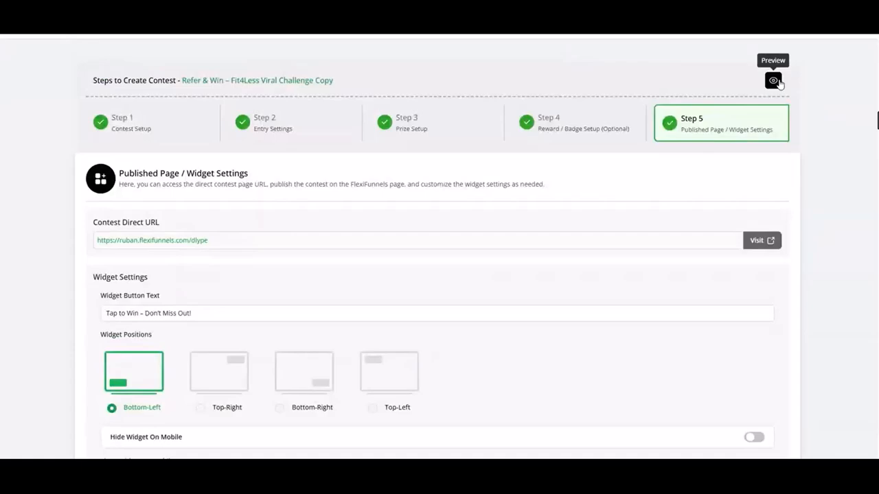
Preview the contest page and examine its countdown, banner, sign-in form, Why Participate section and Viral Share entry
left_click(774, 80)
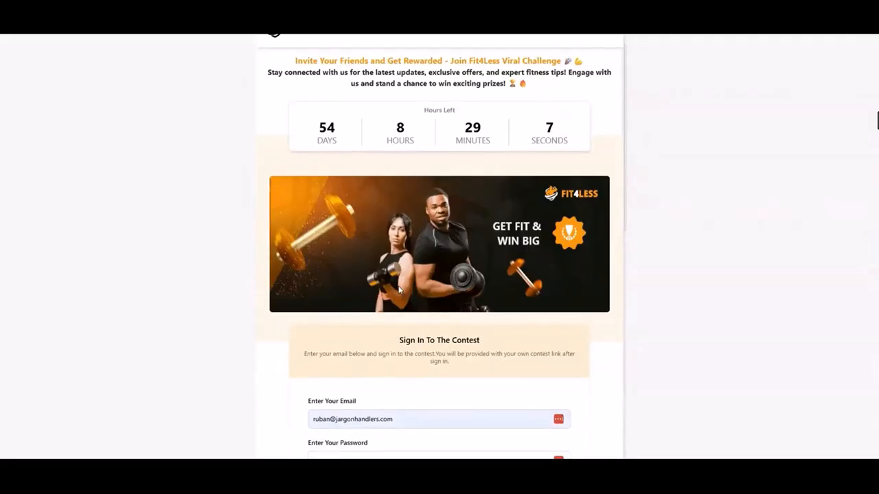
scroll(400, 292, "down", 1)
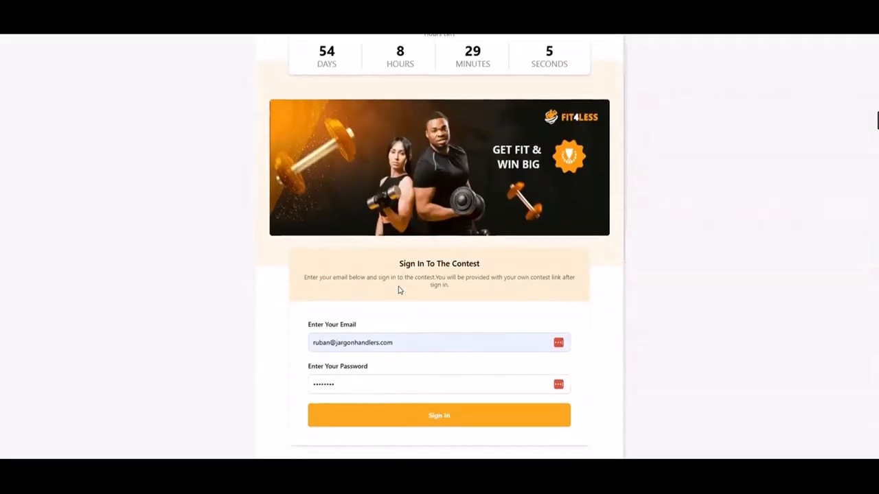
scroll(399, 291, "down", 1)
scroll(400, 292, "down", 4)
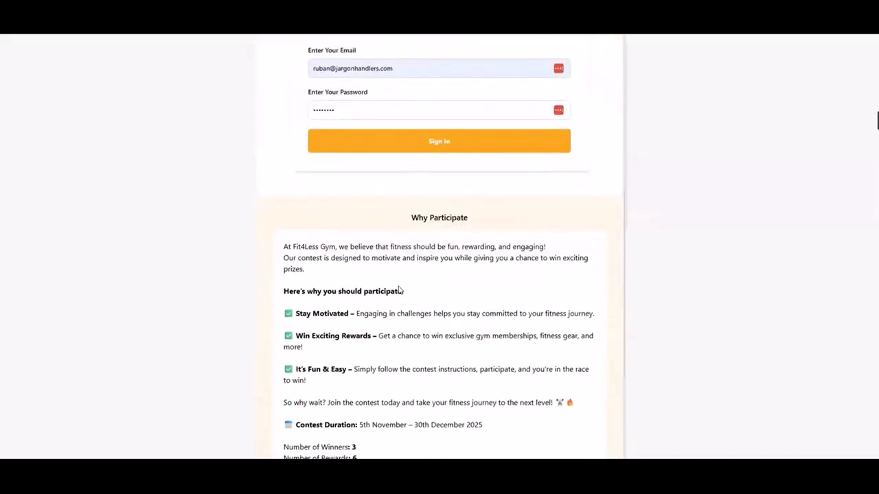
scroll(400, 291, "down", 1)
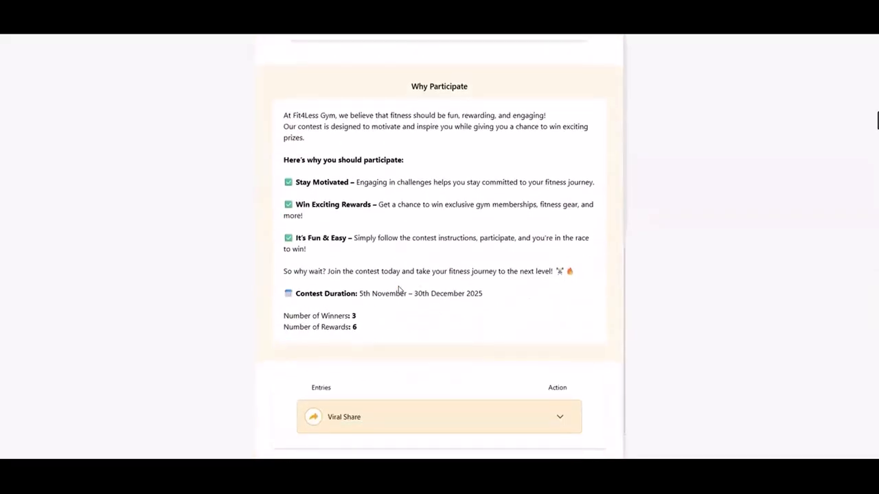
scroll(412, 98, "up", 1)
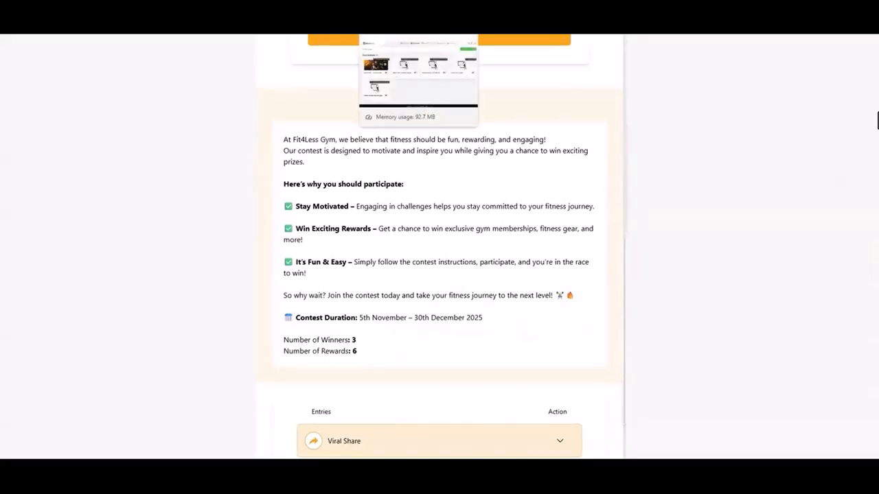
Return to the My Contest list and open the Email Settings of the Refer & Win – Fit4Less Viral Challenge contest
left_click(406, 7)
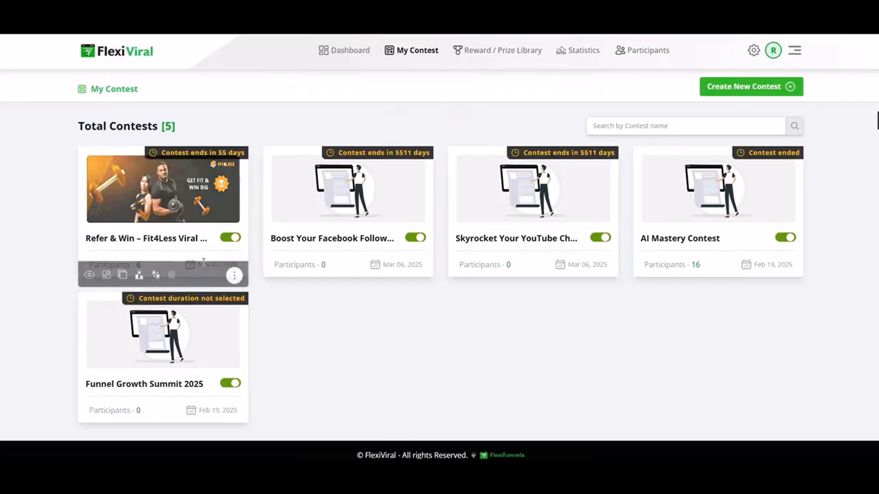
left_click(233, 269)
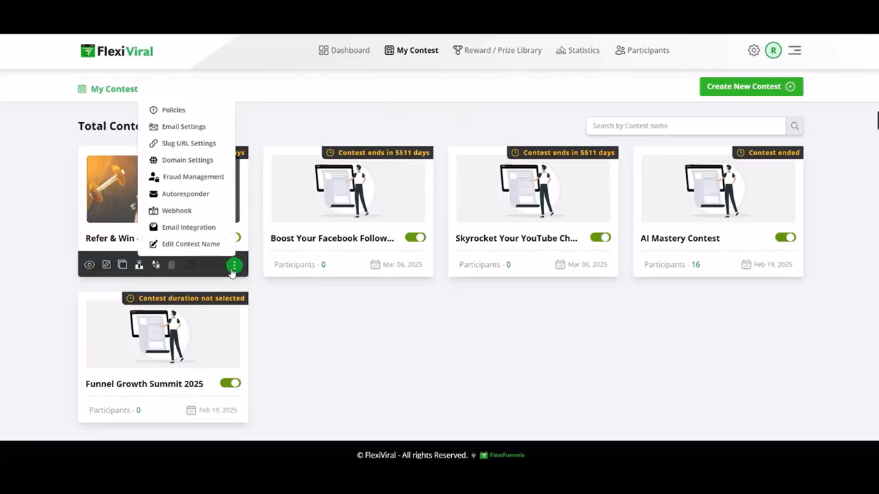
left_click(200, 131)
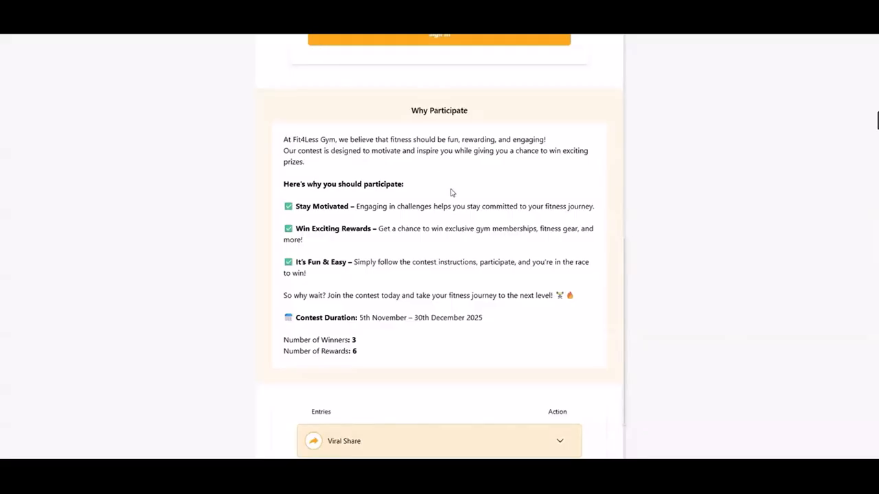
Try to open the leaderboard from the public contest page without signing in, and dismiss the resulting message
scroll(451, 192, "down", 3)
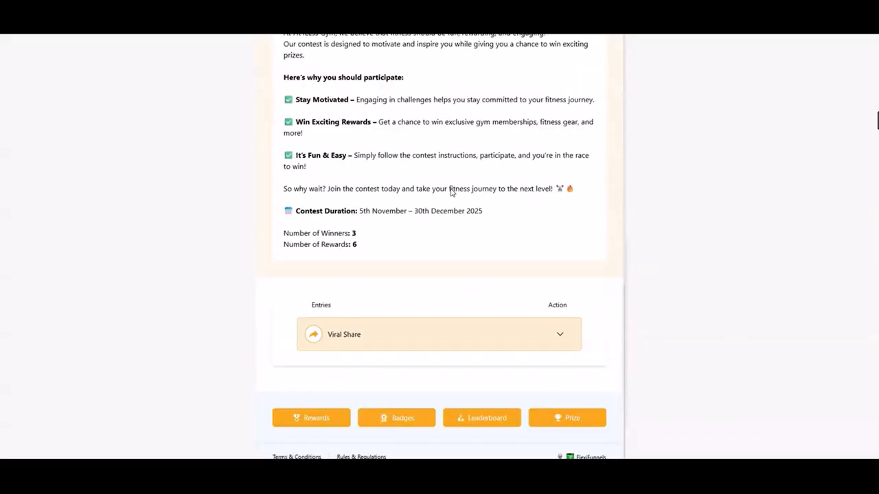
left_click(488, 418)
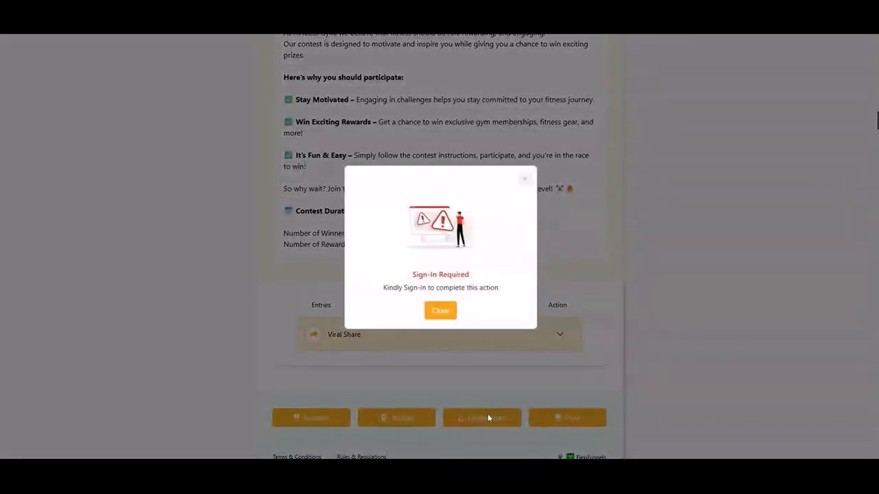
left_click(444, 316)
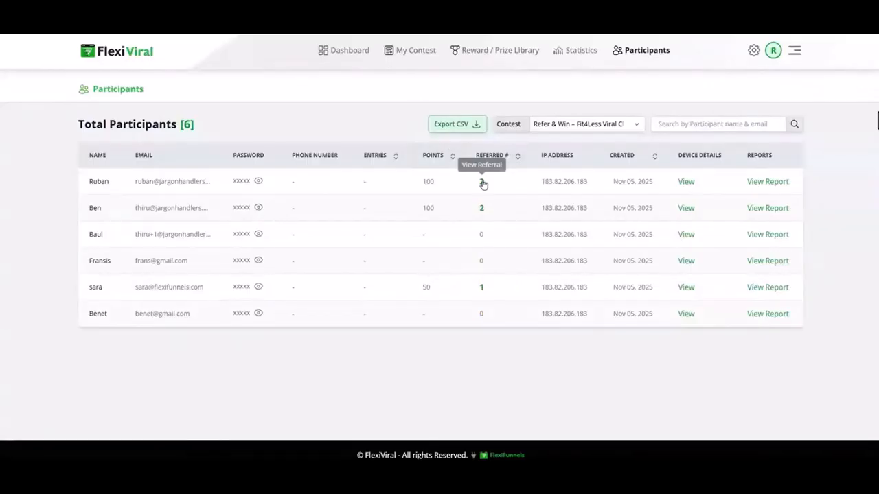
View the referral list of the first participant in the Refer & Win – Fit4Less contest
left_click(482, 182)
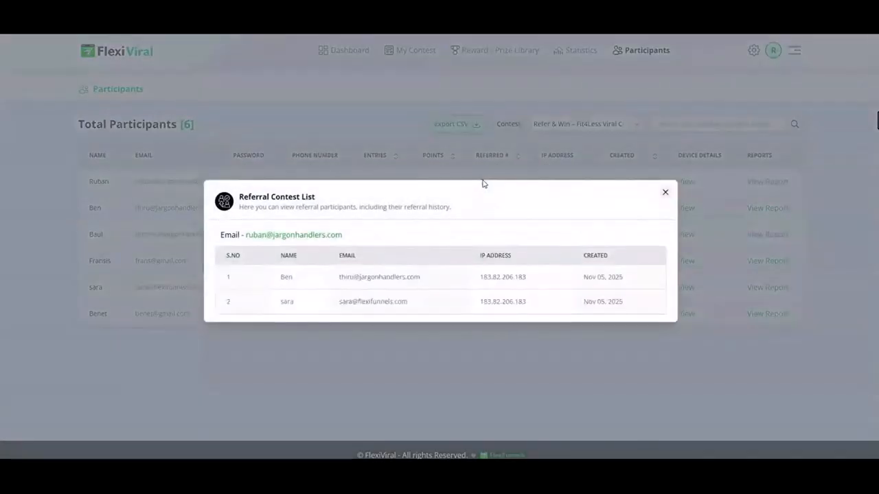